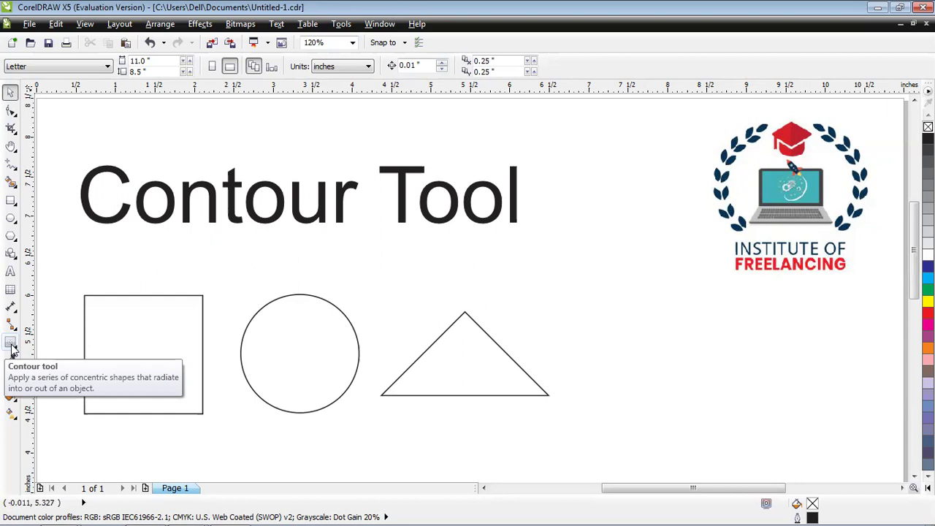
- Give the square an inside contour of concentric nested squares using the Contour tool
click(11, 344)
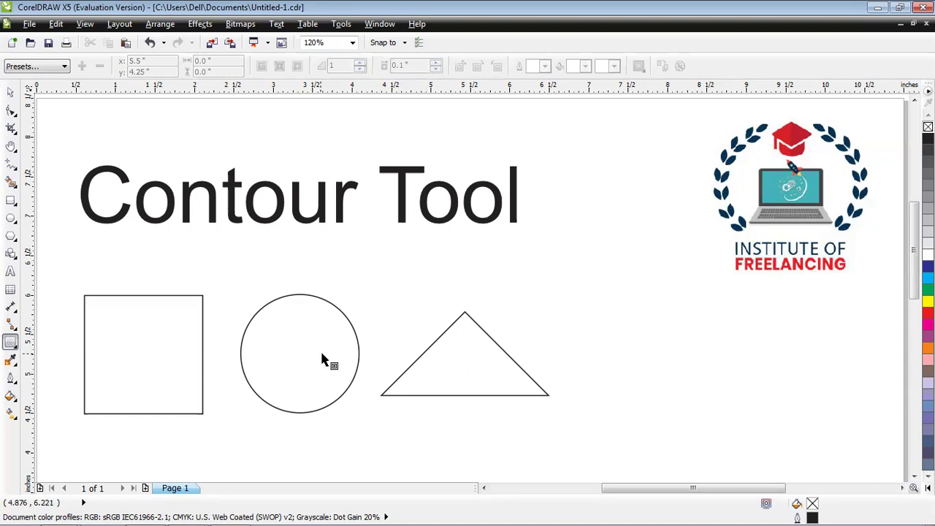
click(153, 338)
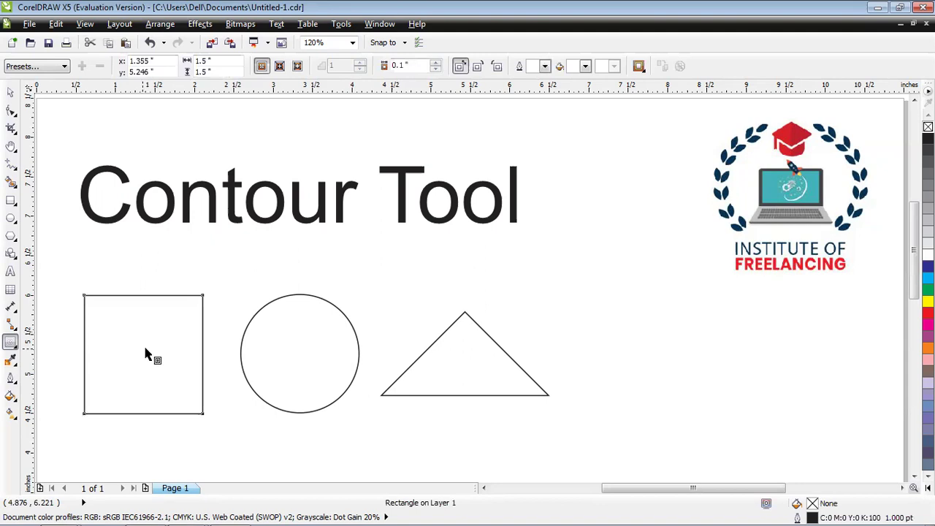
drag(145, 354, 258, 277)
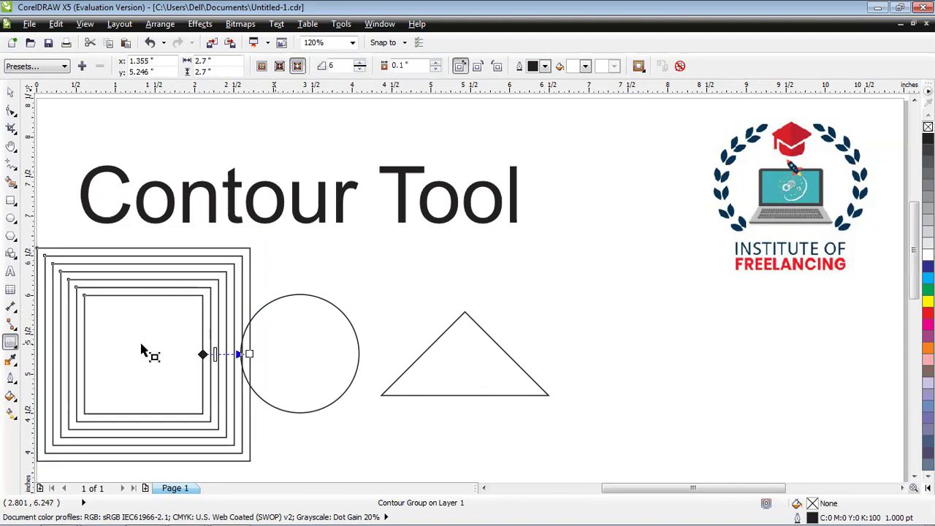
mouse_move(157, 358)
mouse_down()
mouse_move(129, 351)
mouse_move(149, 355)
mouse_up()
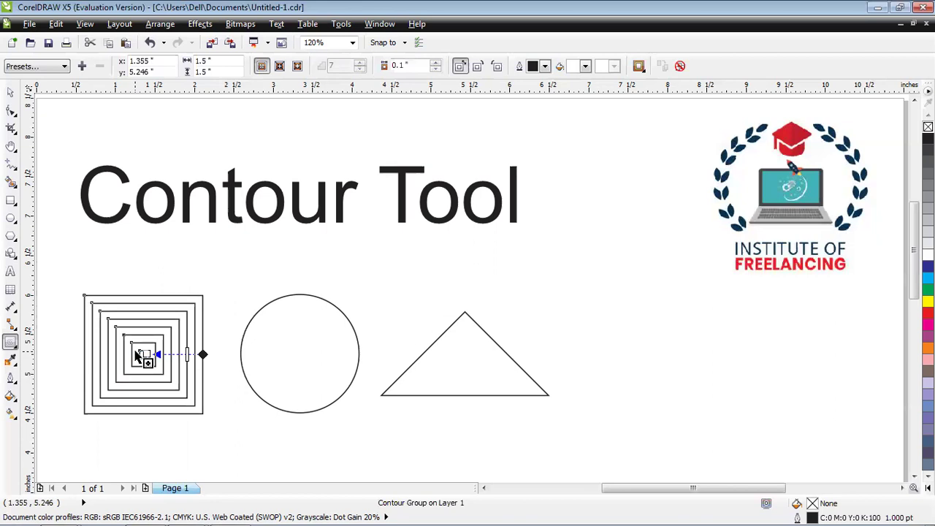
- Drag the circle's contour inward to fill it with five concentric inner rings
click(299, 297)
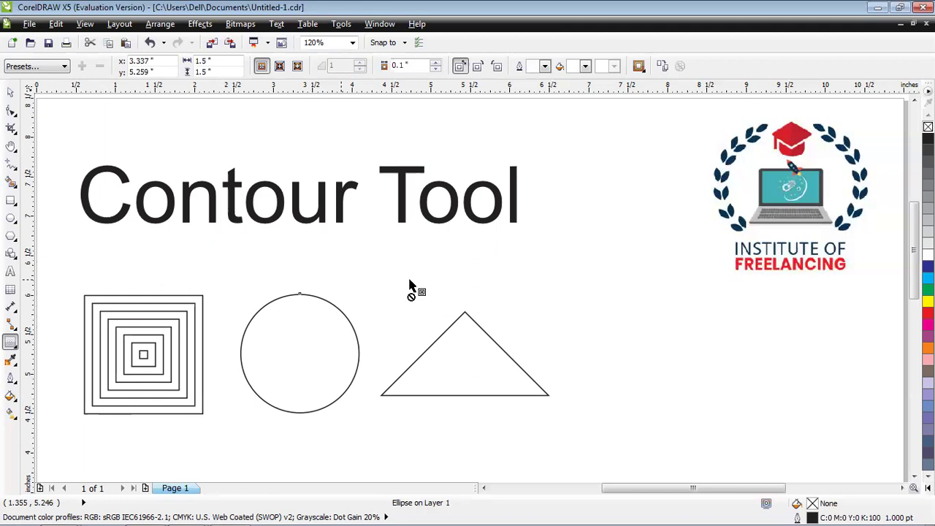
drag(409, 285, 436, 273)
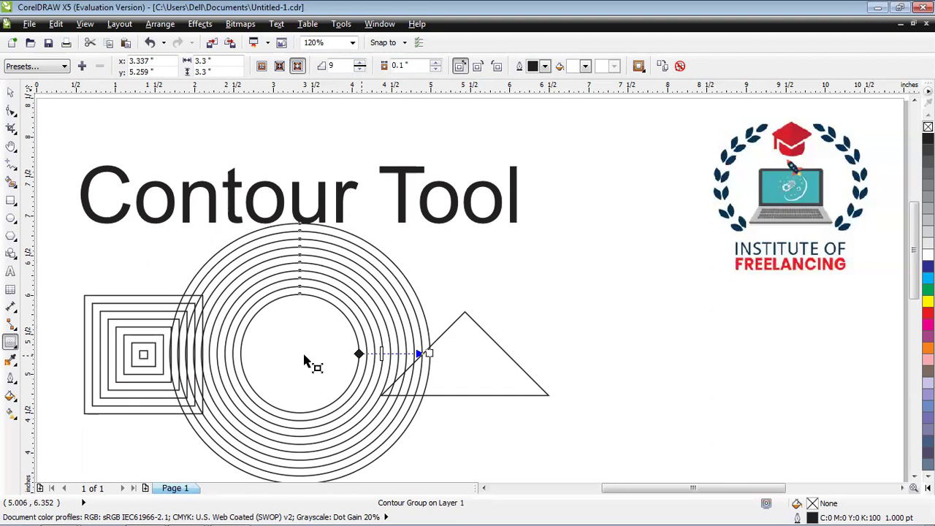
drag(304, 360, 277, 355)
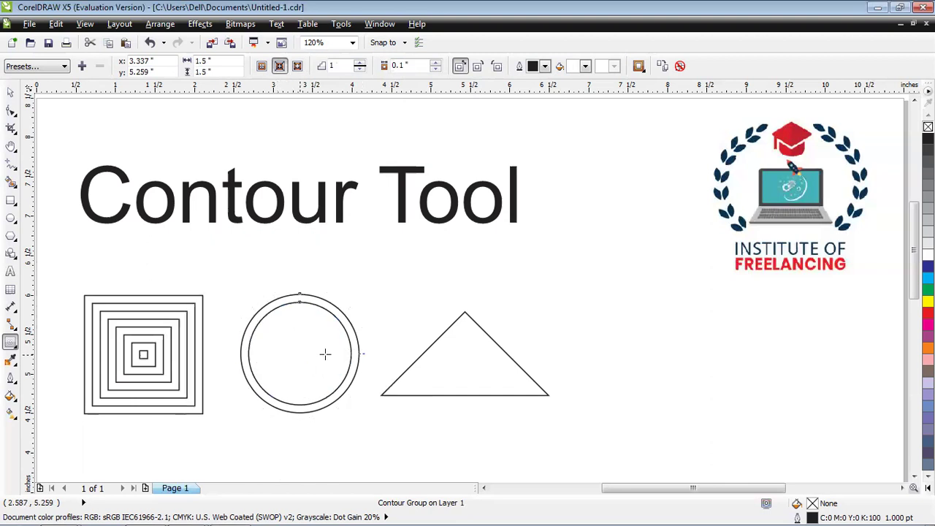
drag(358, 359, 319, 355)
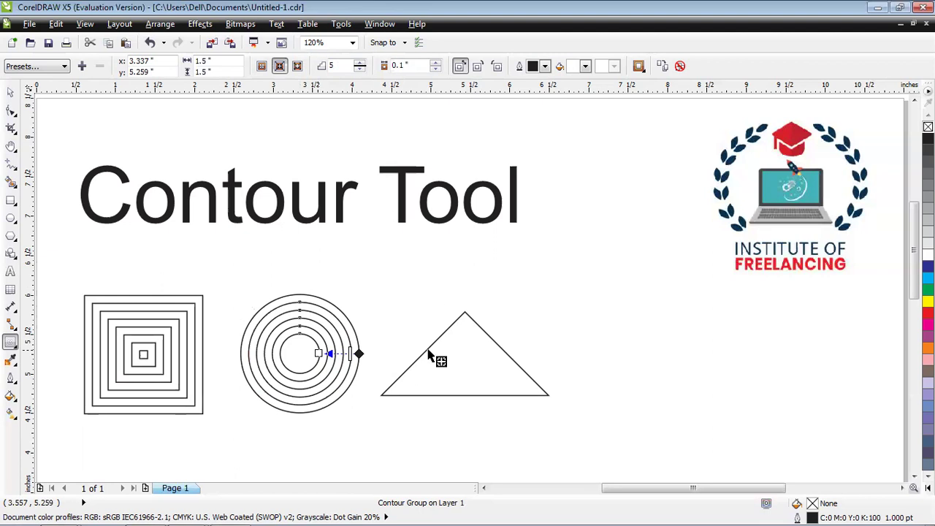
mouse_move(429, 350)
mouse_down()
mouse_move(453, 364)
mouse_move(445, 354)
mouse_up()
- Undo the circle's stray outward contour and give the triangle a 4-step inside contour
key(ctrl+z)
click(454, 331)
drag(466, 366, 478, 374)
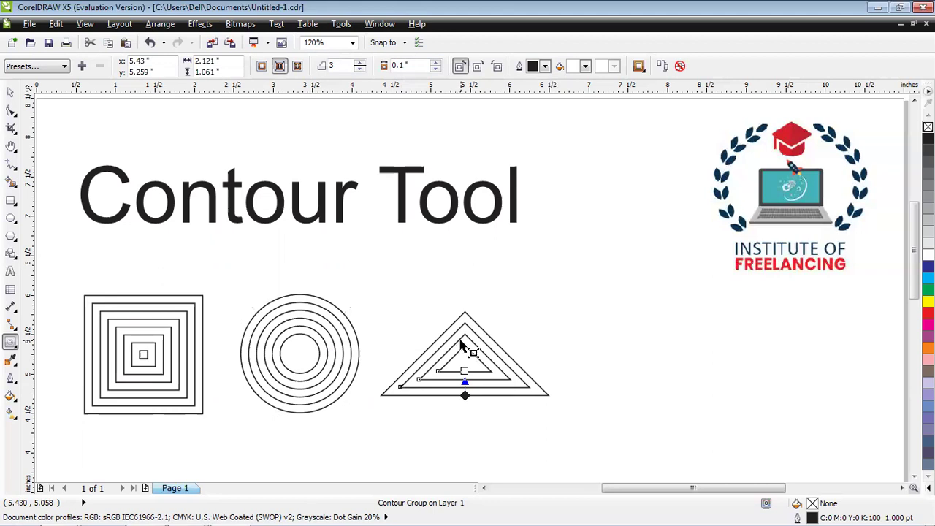
click(360, 63)
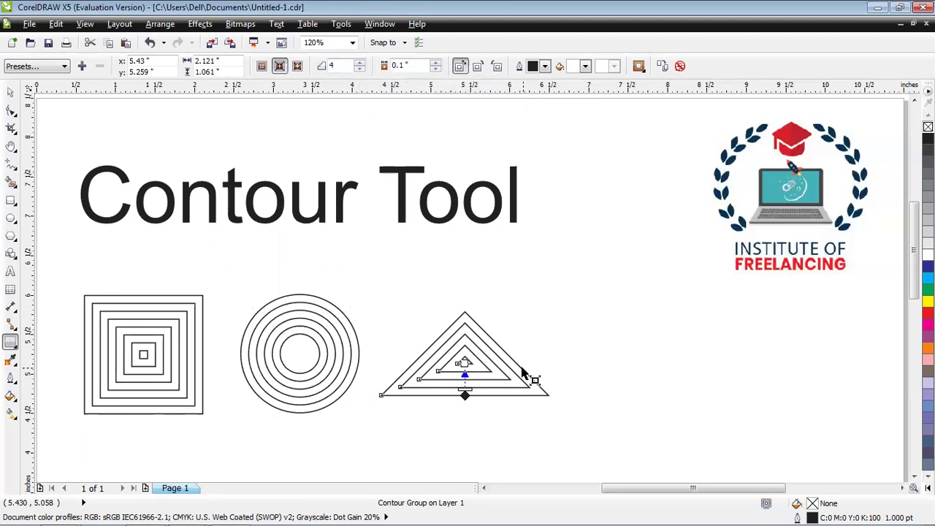
drag(523, 374, 610, 353)
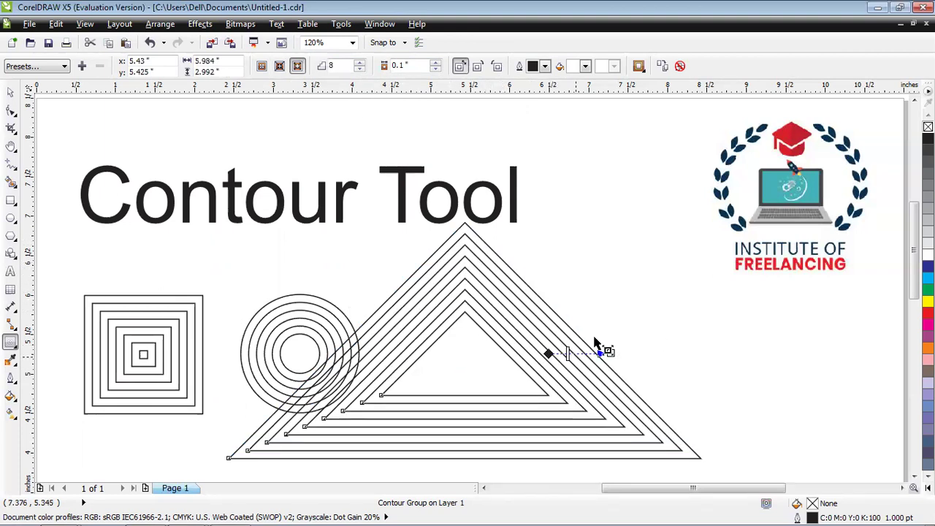
key(ctrl+z)
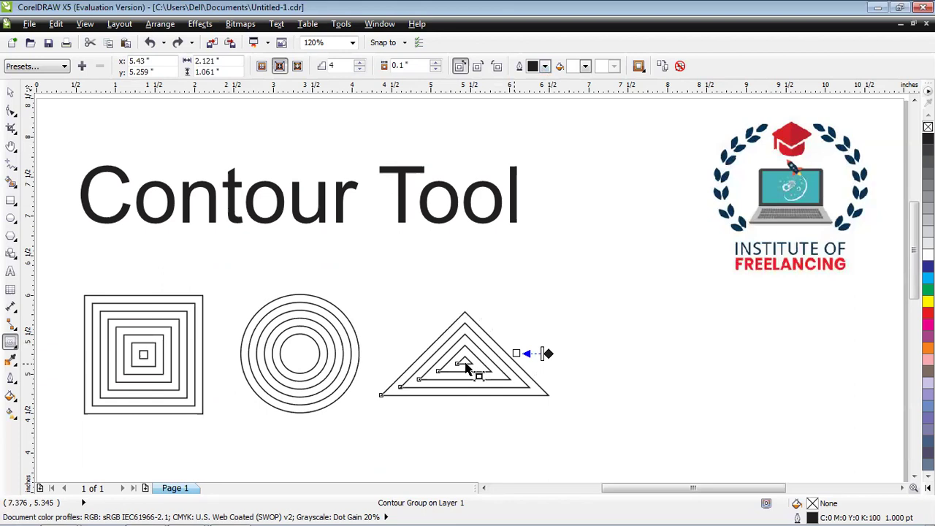
- Remove and reapply the triangle's inward contour
key(ctrl+z)
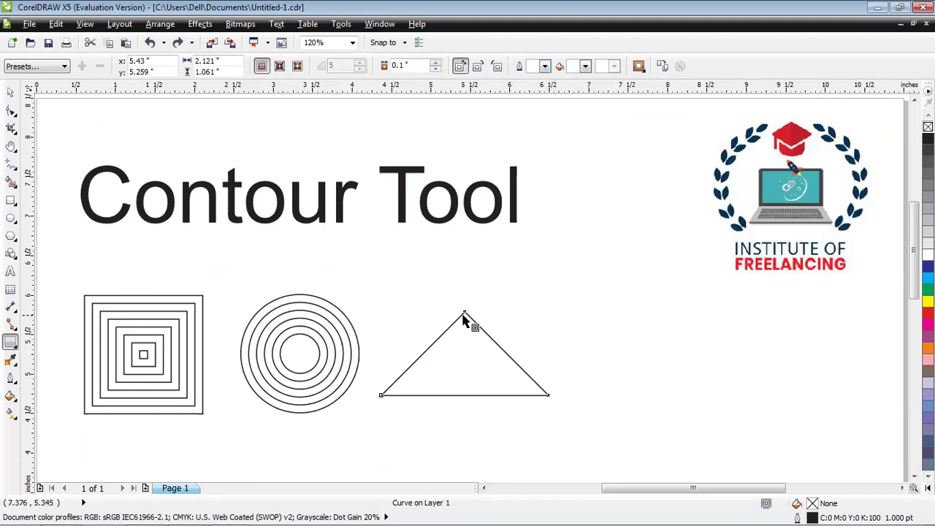
click(544, 66)
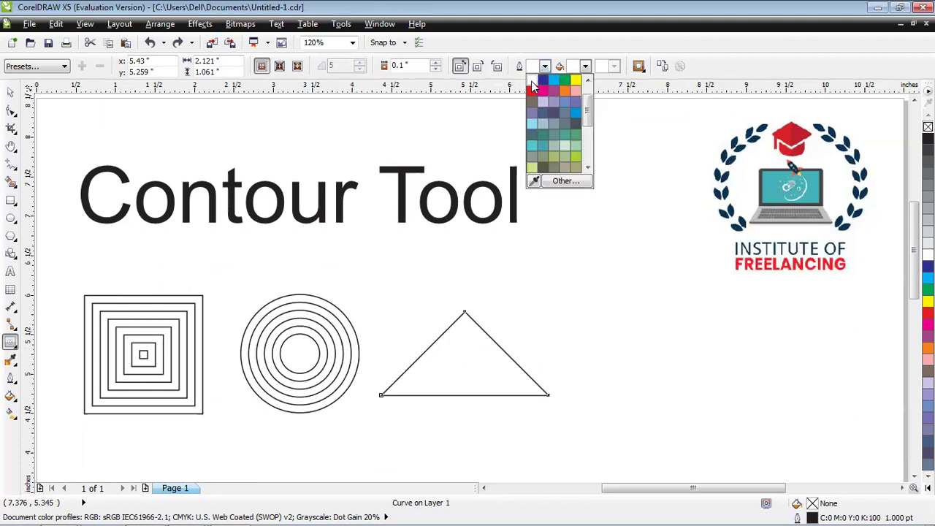
click(532, 88)
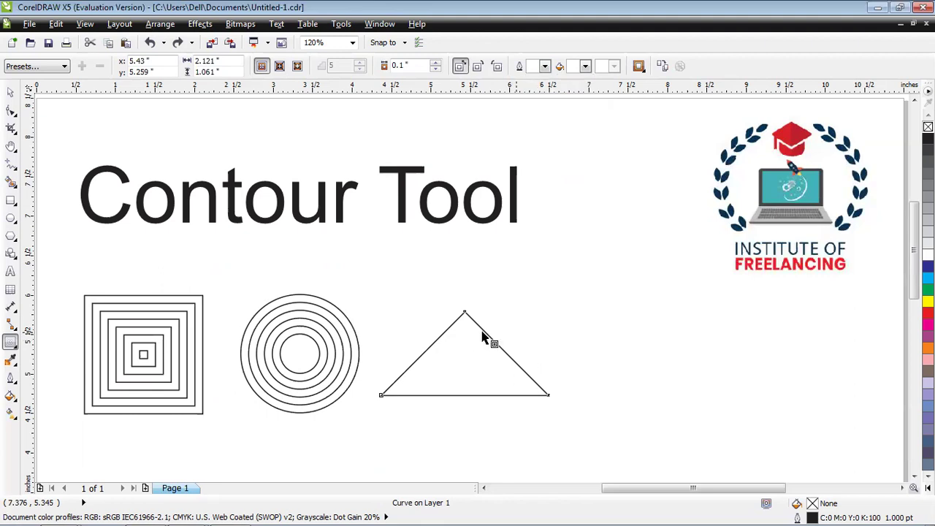
drag(484, 336, 471, 373)
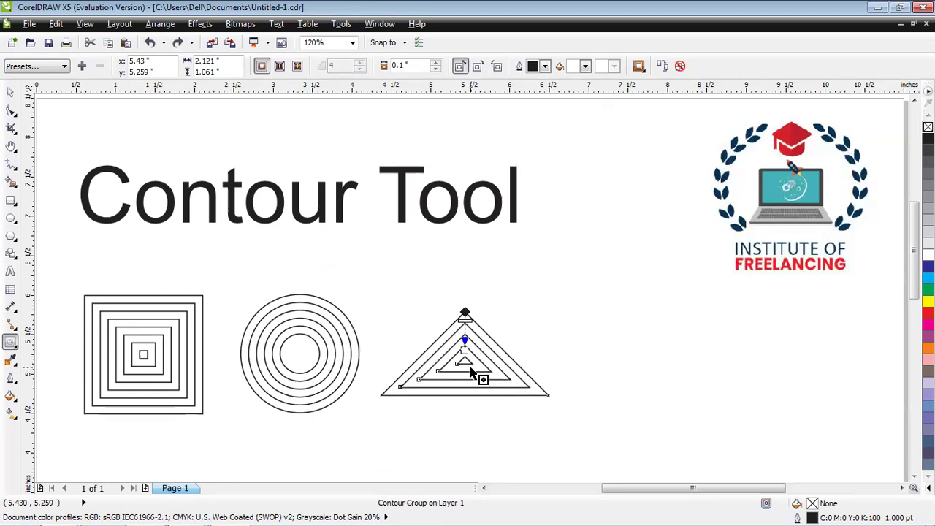
- Set the triangle contour's outline end colour to yellow, after trying white
click(544, 67)
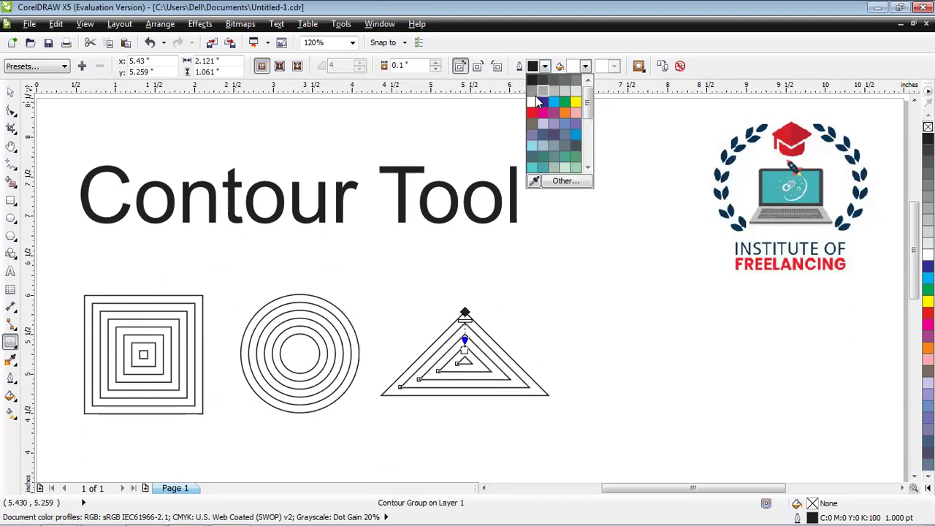
click(536, 103)
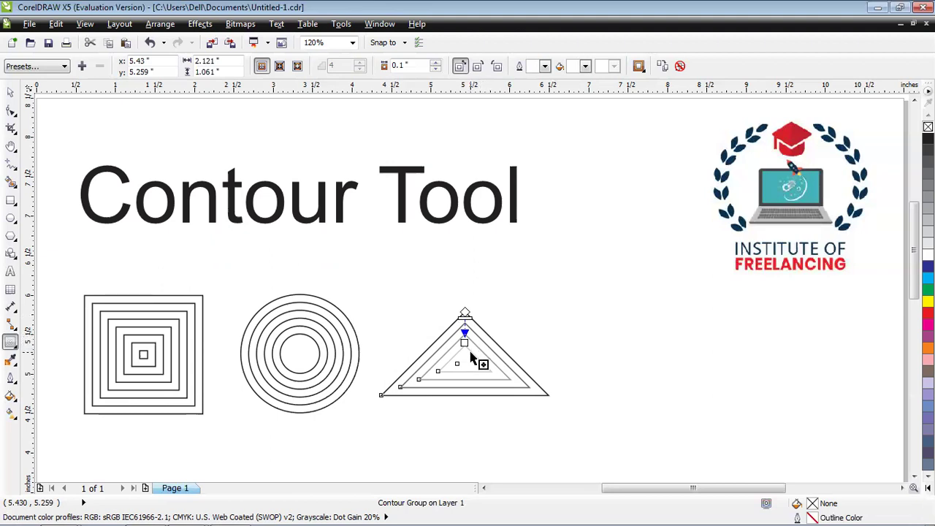
click(544, 67)
click(574, 82)
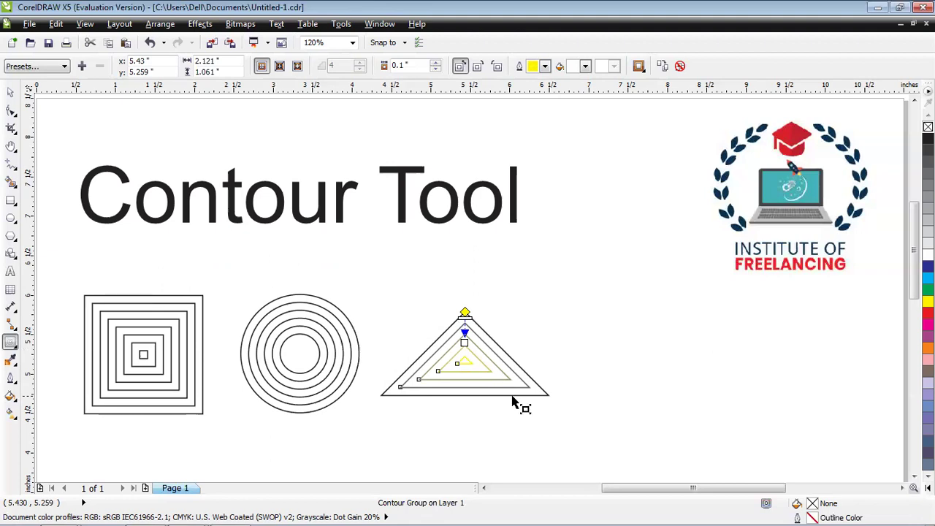
- Zoom in on the triangle to inspect its contour lines, then zoom back out to 250%
scroll(514, 400, up, 2)
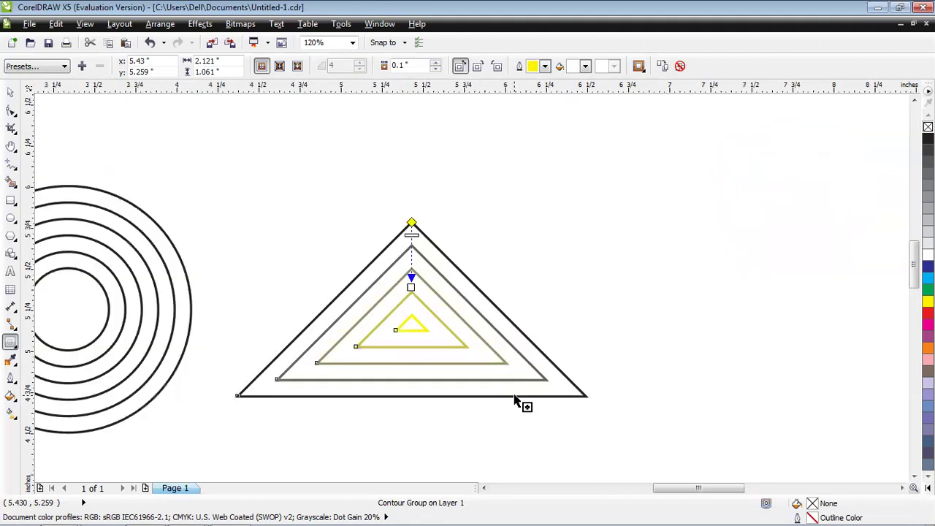
scroll(519, 402, up, 2)
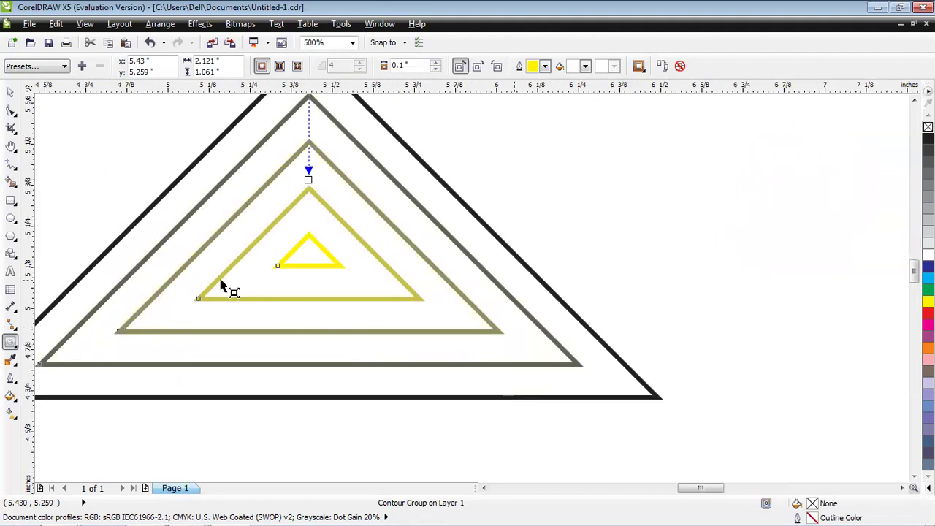
scroll(223, 286, down, 2)
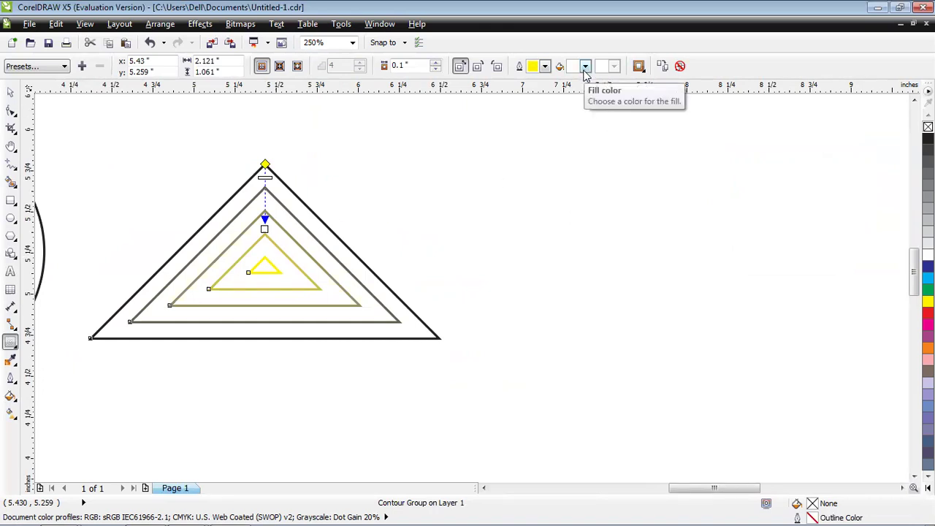
- Apply unlinked object and colour acceleration so the triangle's contour lines crowd toward the outer edge
click(641, 69)
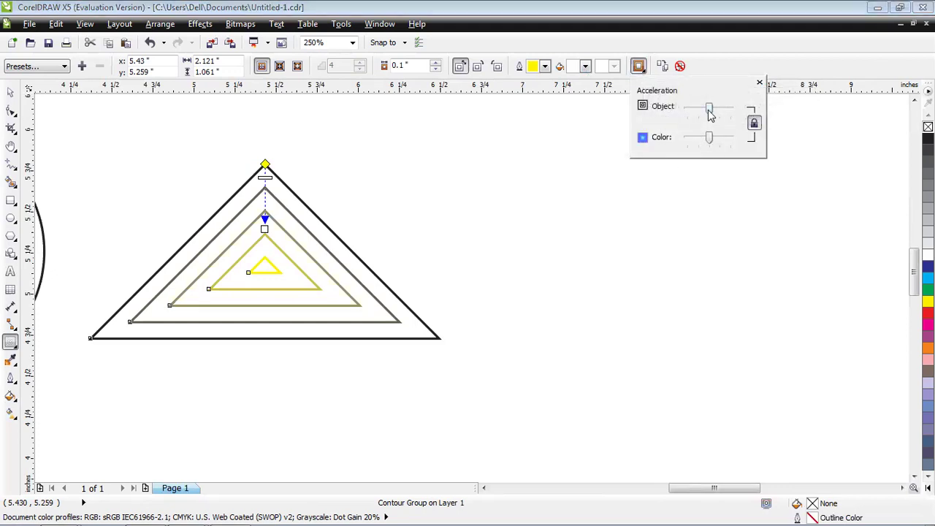
drag(709, 109, 695, 115)
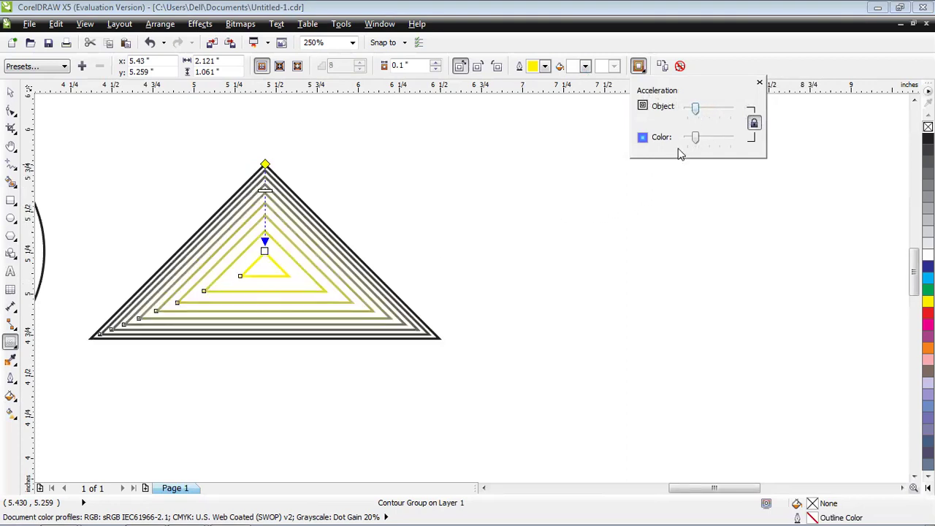
drag(695, 139, 716, 141)
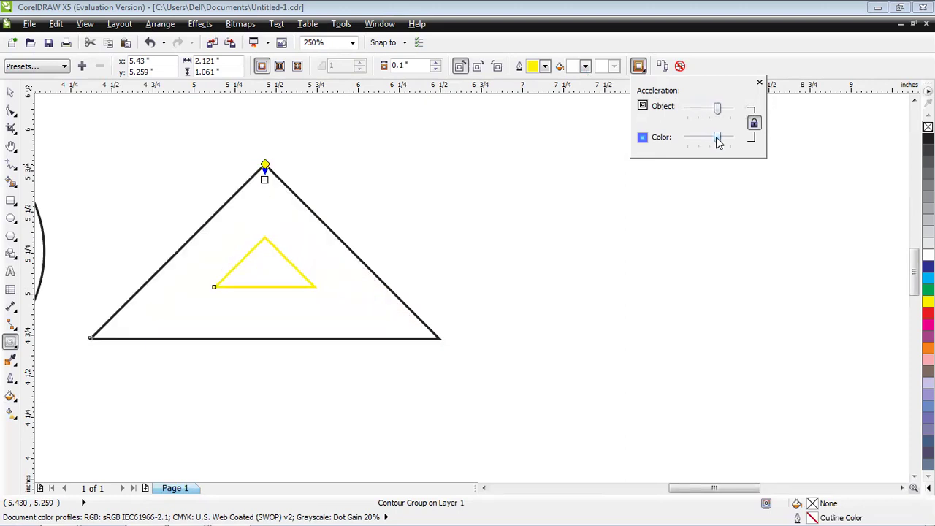
click(753, 126)
drag(719, 110, 697, 110)
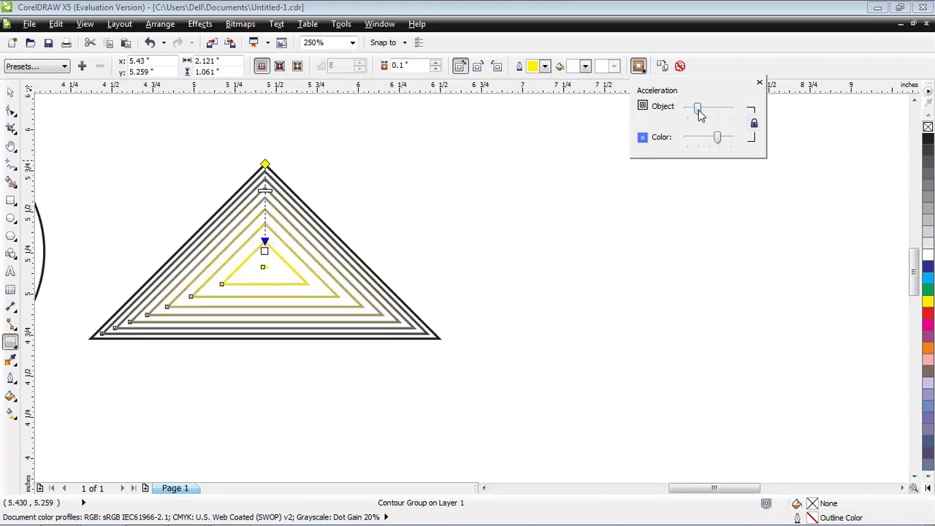
mouse_move(719, 145)
mouse_down()
mouse_move(697, 143)
mouse_move(719, 141)
mouse_up()
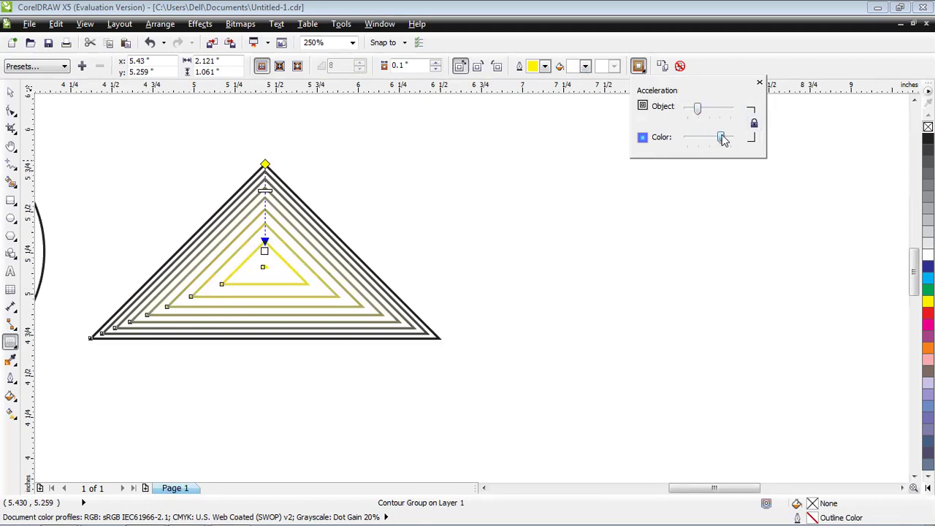
click(758, 83)
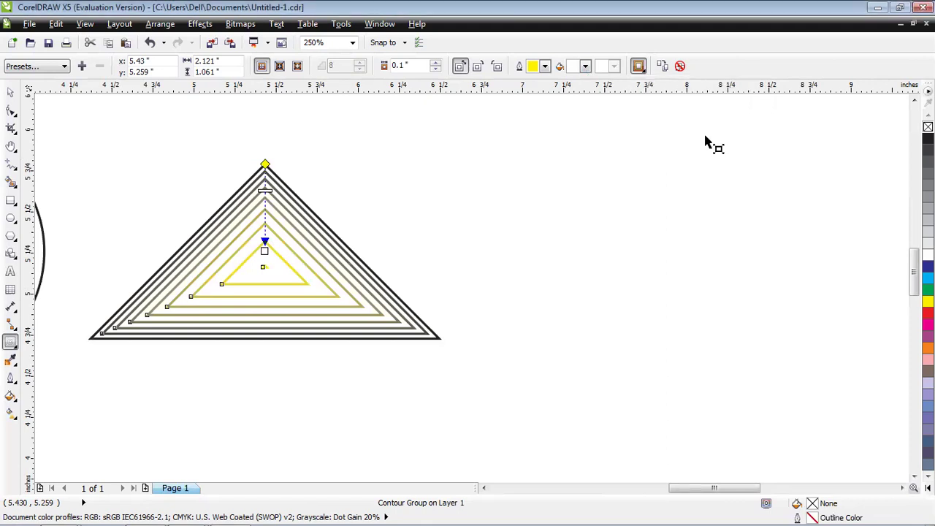
- Return to the Pick tool, zoom to all objects with F4, and deselect the triangle
click(15, 93)
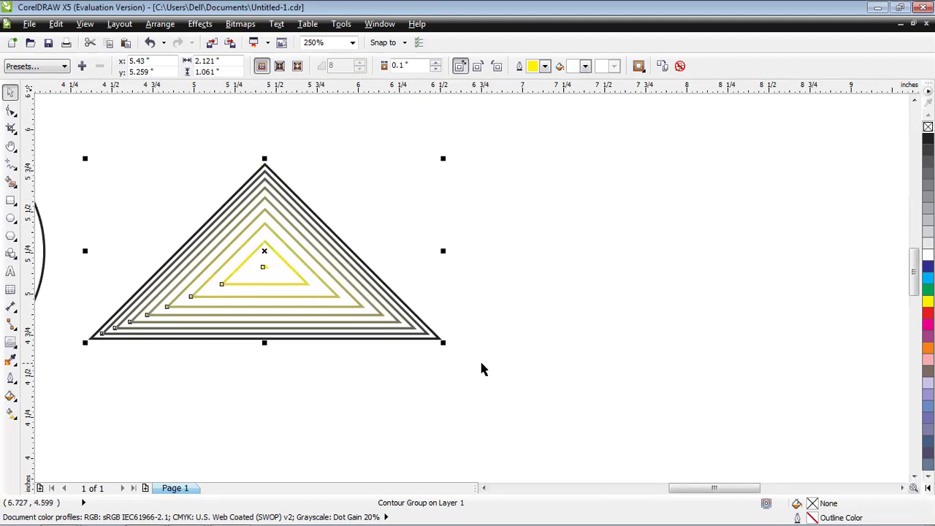
key(F4)
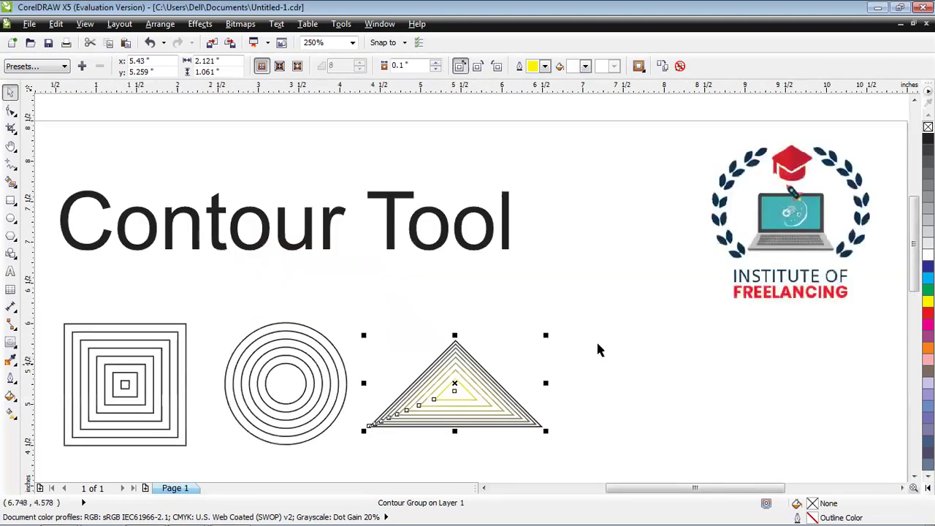
click(599, 339)
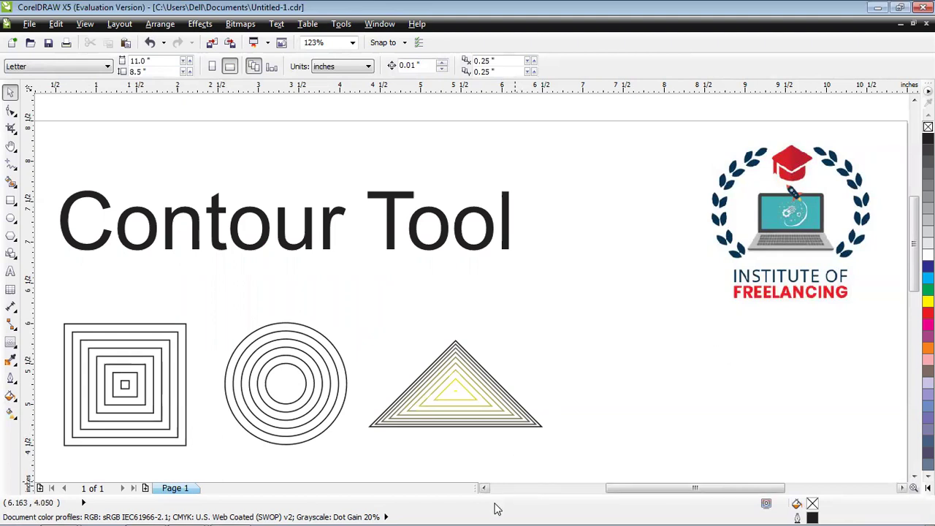
mouse_move(495, 508)
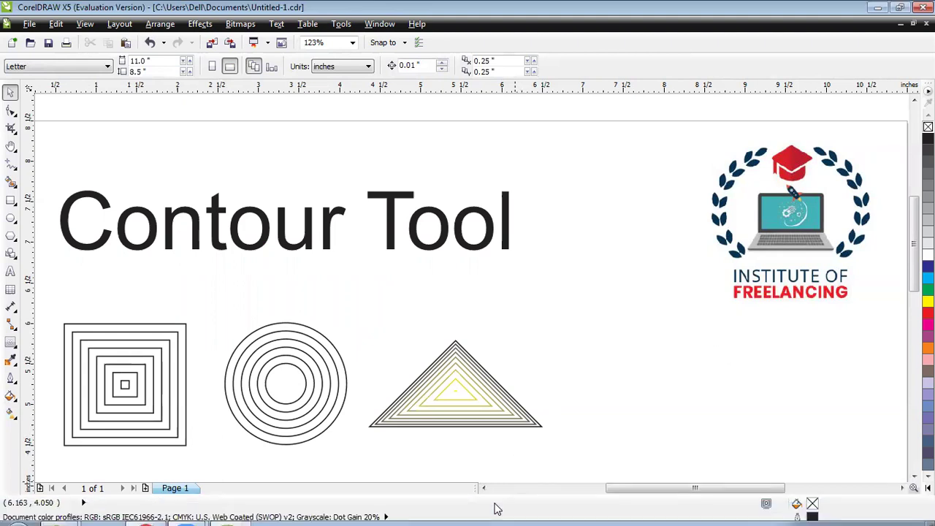